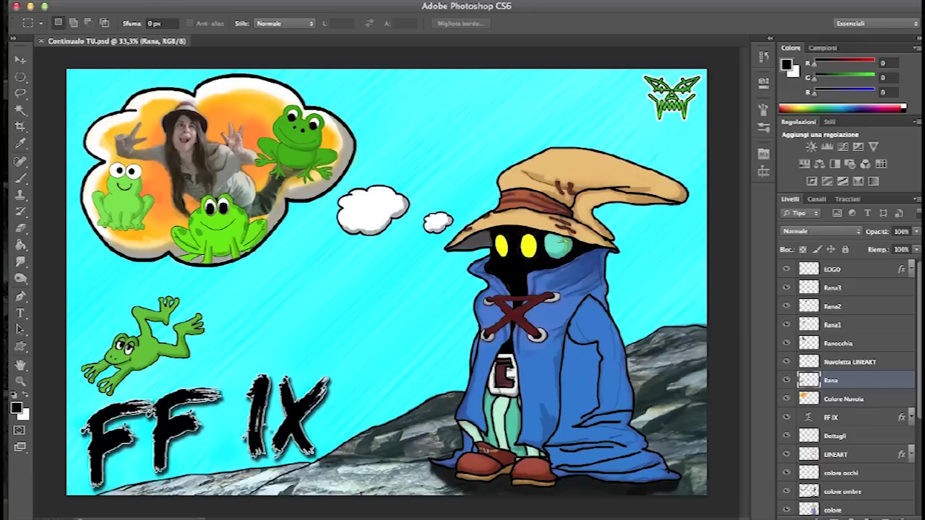
- Paint a black stick figure with the Brush tool on the Rana layer, below the small thought clouds
{"action": "left_click", "coordinate": [21, 228]}
{"action": "left_click", "coordinate": [20, 178]}
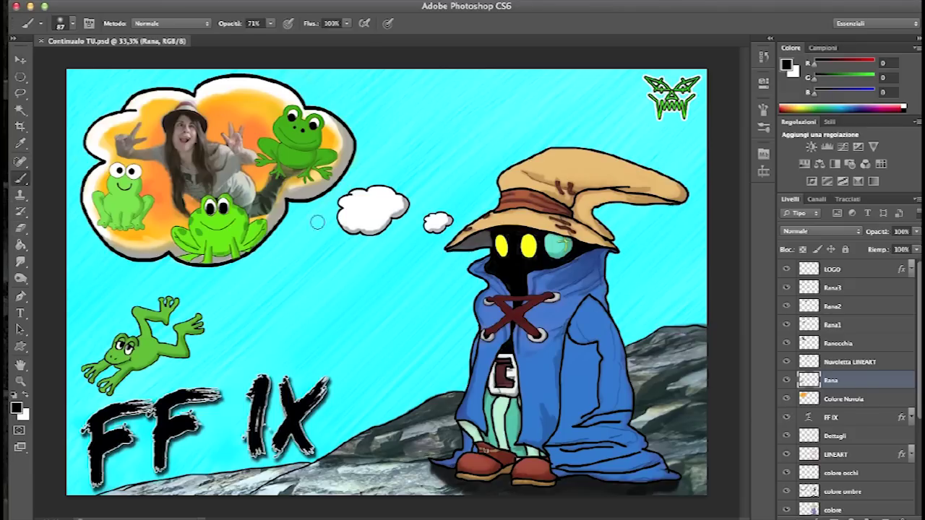
{"action": "mouse_move", "coordinate": [352, 257]}
{"action": "left_mouse_down"}
{"action": "mouse_move", "coordinate": [349, 301]}
{"action": "mouse_move", "coordinate": [354, 262]}
{"action": "mouse_move", "coordinate": [324, 366]}
{"action": "mouse_move", "coordinate": [332, 343]}
{"action": "mouse_move", "coordinate": [375, 318]}
{"action": "left_mouse_up"}
{"action": "mouse_move", "coordinate": [282, 282]}
{"action": "left_mouse_down"}
{"action": "mouse_move", "coordinate": [358, 394]}
{"action": "mouse_move", "coordinate": [250, 401]}
{"action": "left_mouse_up"}
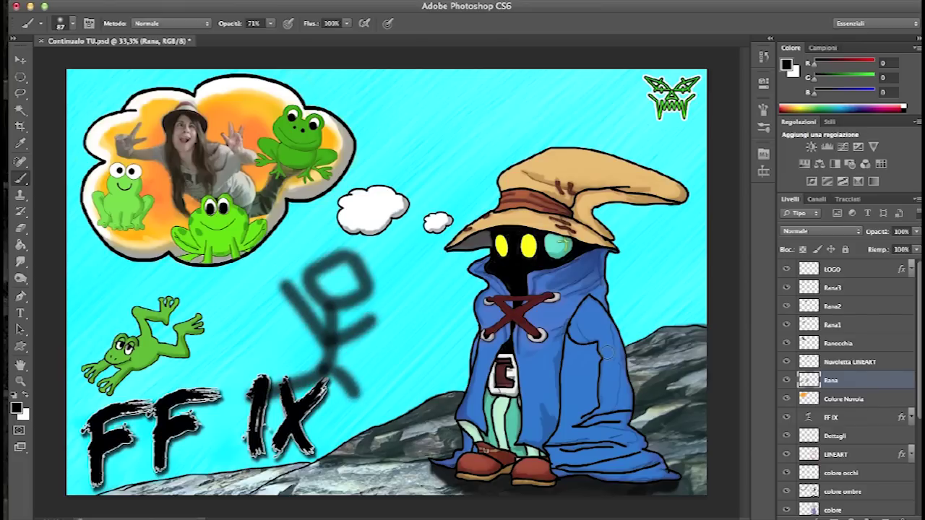
- Undo all the brush strokes of the stick figure on the Rana layer
{"action": "key", "text": "super+alt+z"}
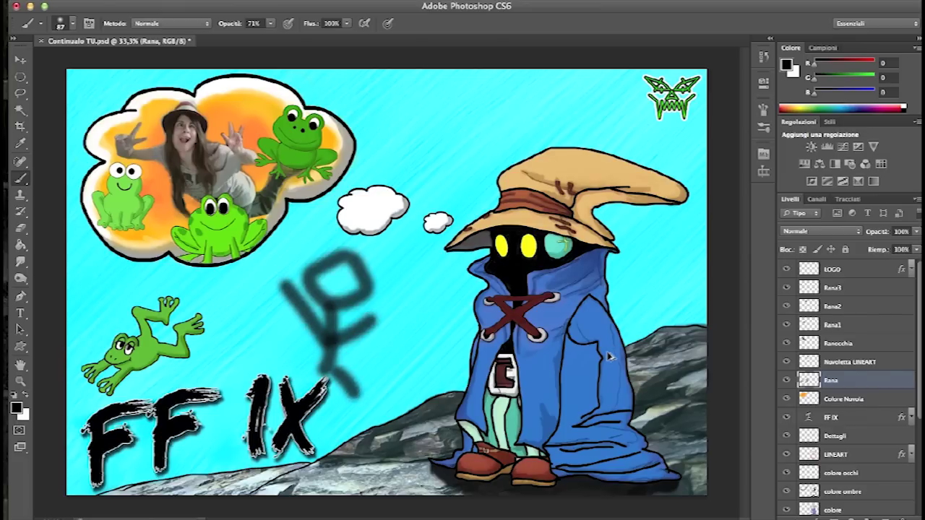
{"action": "key", "text": "super+alt+z"}
{"action": "key", "text": "super+alt+z"}
{"action": "key", "text": "super+alt+z"}
{"action": "key", "text": "super+alt+z"}
{"action": "key", "text": "super+alt+z"}
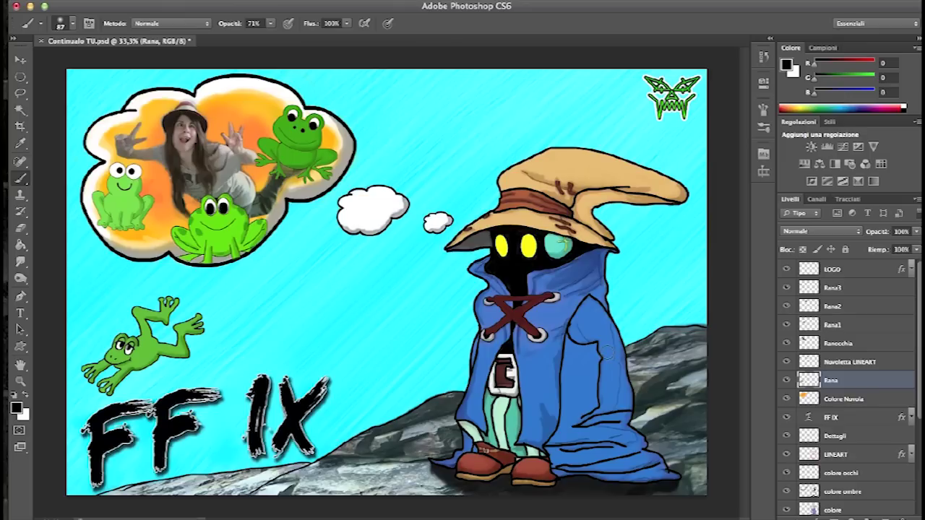
- Show the tizio brutto sketch and the vivi reference layer, and move the vivi picture slightly up and to the left
{"action": "left_click", "coordinate": [19, 60]}
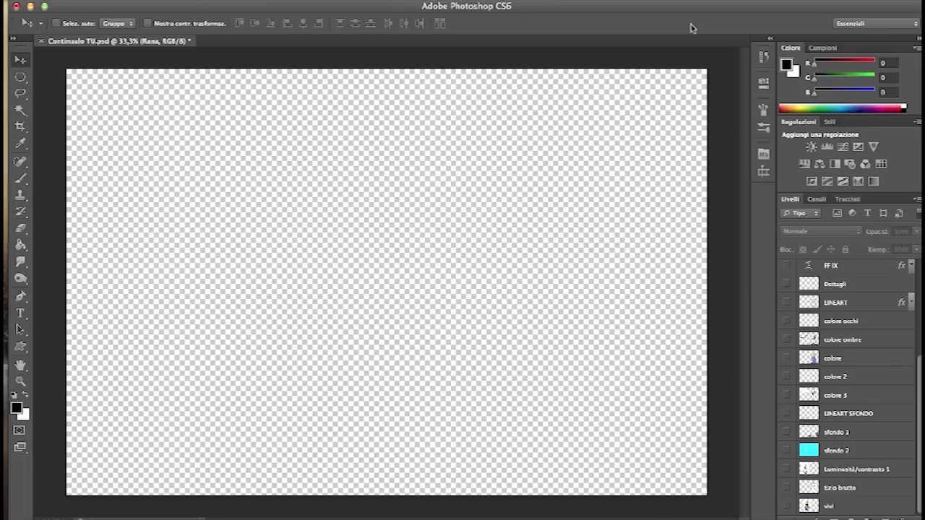
{"action": "left_click", "coordinate": [788, 488]}
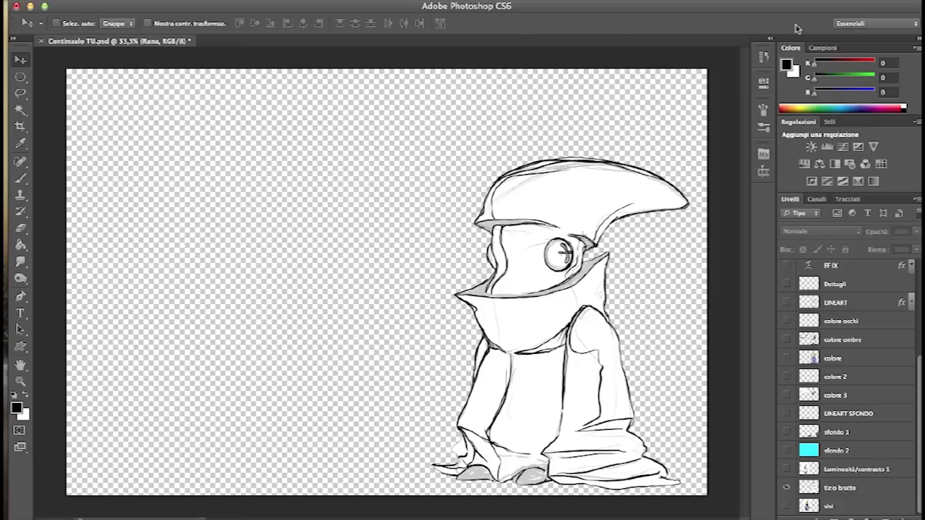
{"action": "left_click", "coordinate": [844, 506]}
{"action": "left_click", "coordinate": [785, 507]}
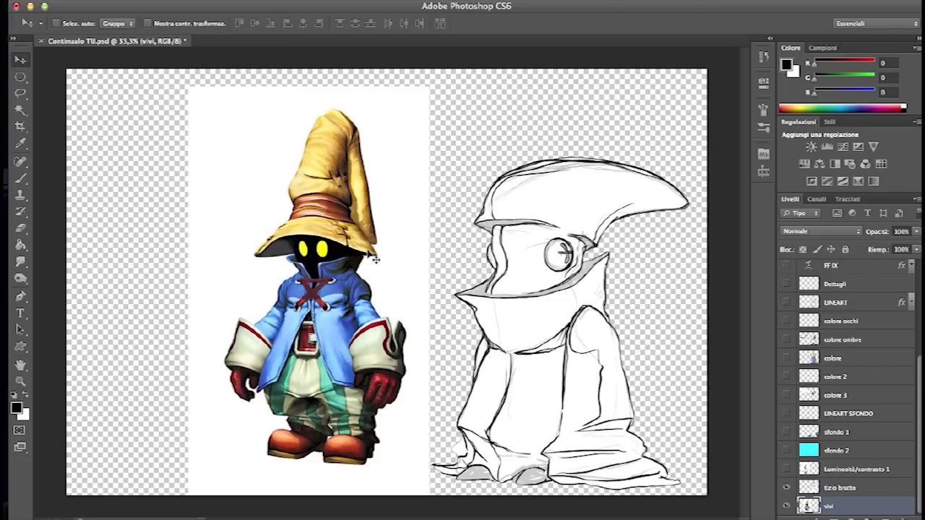
{"action": "left_click_drag", "start_coordinate": [384, 266], "coordinate": [354, 248]}
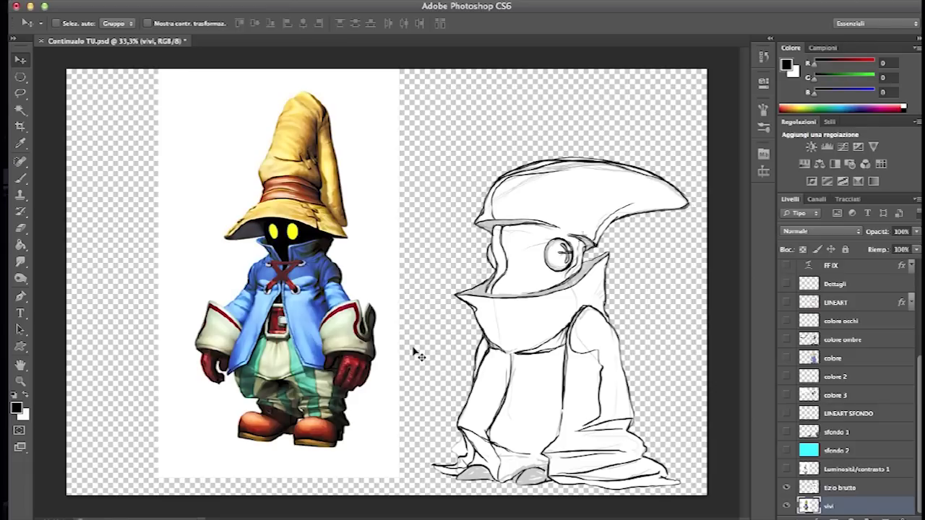
- Show the Luminosità/contrasto 1 layer and hide the vivi layer
{"action": "left_click", "coordinate": [787, 471]}
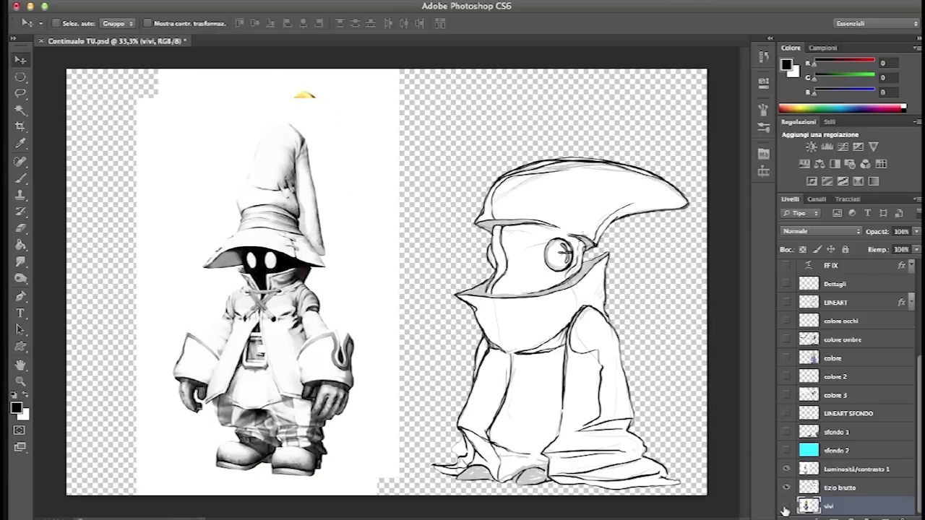
{"action": "left_click", "coordinate": [787, 506]}
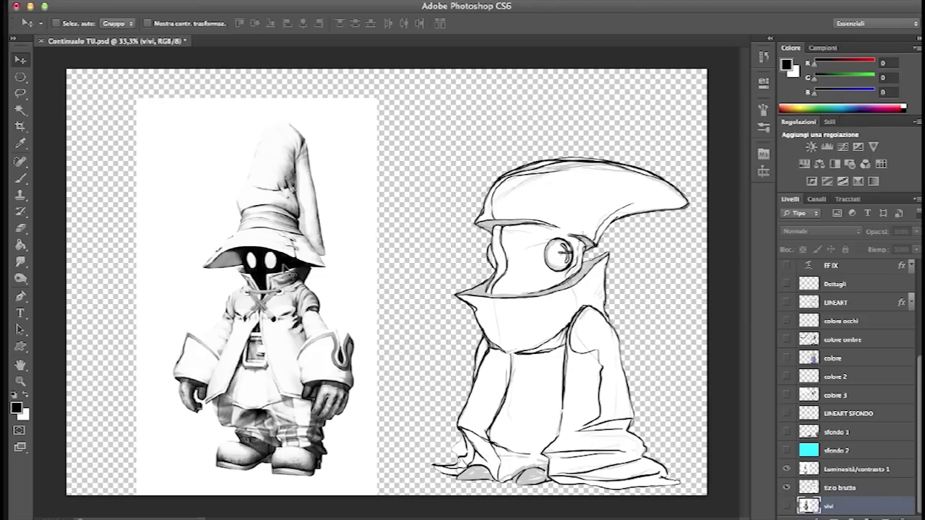
- Show the LINEART layer and turn off its Sovrapposizione colore (colour overlay) effect
{"action": "left_click", "coordinate": [787, 303]}
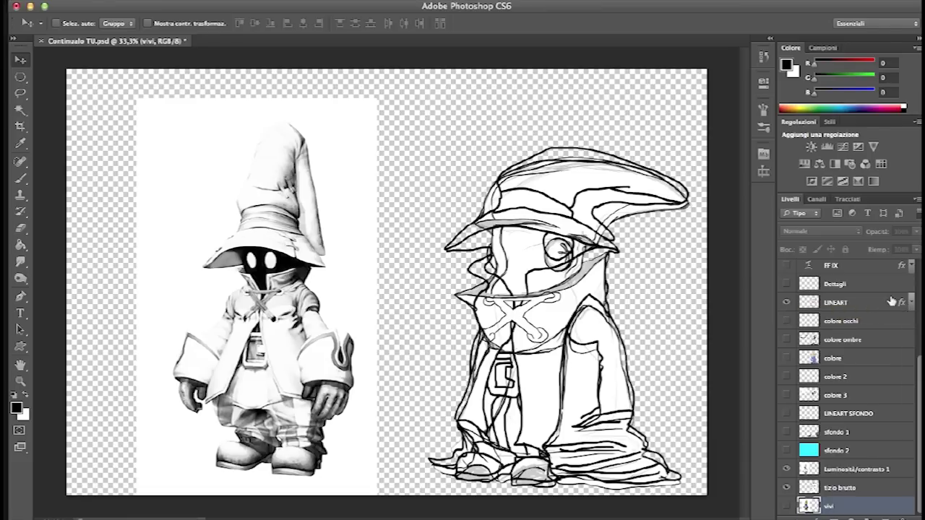
{"action": "left_click", "coordinate": [912, 306]}
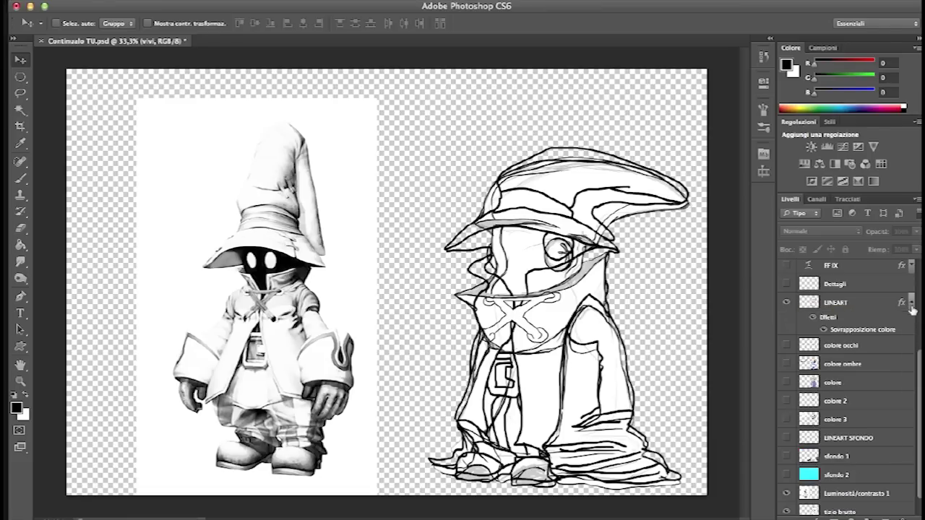
{"action": "double_click", "coordinate": [869, 331]}
{"action": "left_click_drag", "start_coordinate": [724, 209], "coordinate": [916, 241]}
{"action": "left_click", "coordinate": [665, 390]}
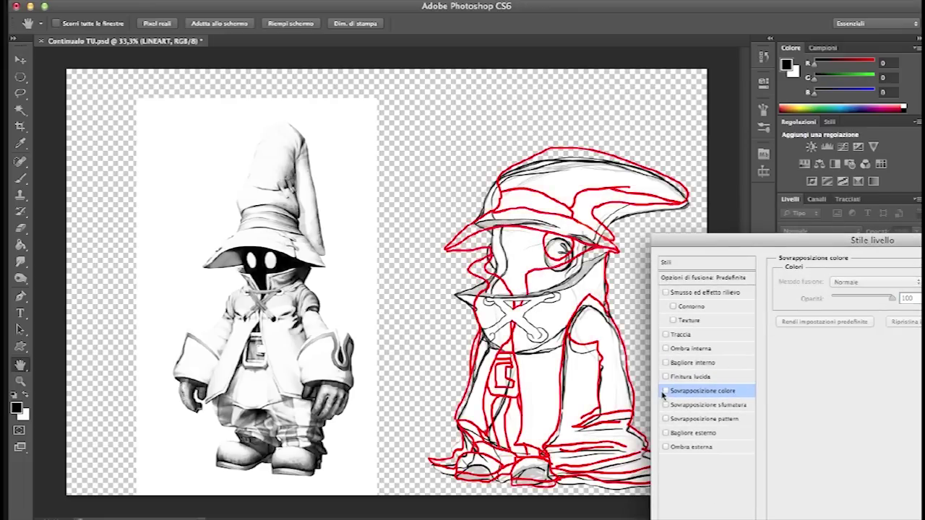
{"action": "left_click_drag", "start_coordinate": [805, 246], "coordinate": [501, 216]}
{"action": "left_click", "coordinate": [746, 232]}
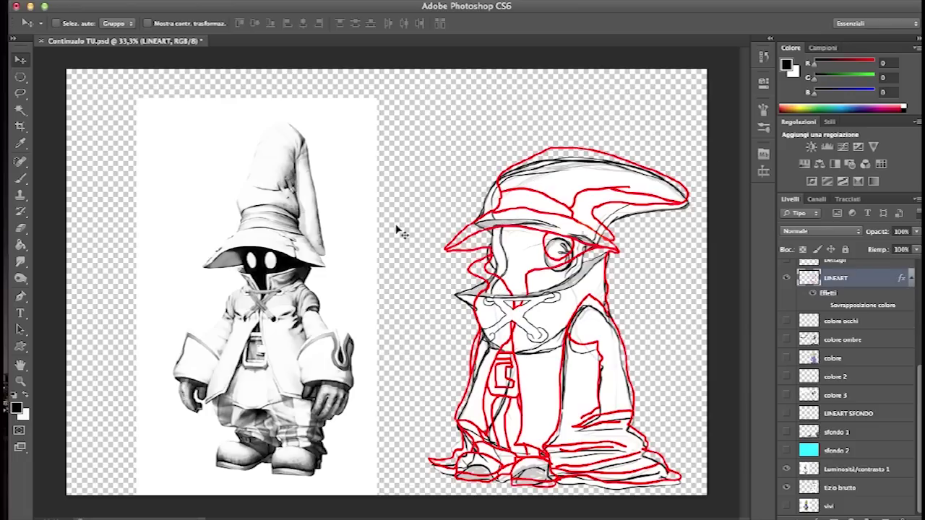
- Swap the Luminosità/contrasto 1 reference for the vivi layer and show colore, colore 2, colore 3, colore occhi and colore ombre
{"action": "left_click", "coordinate": [787, 506]}
{"action": "left_click", "coordinate": [787, 488]}
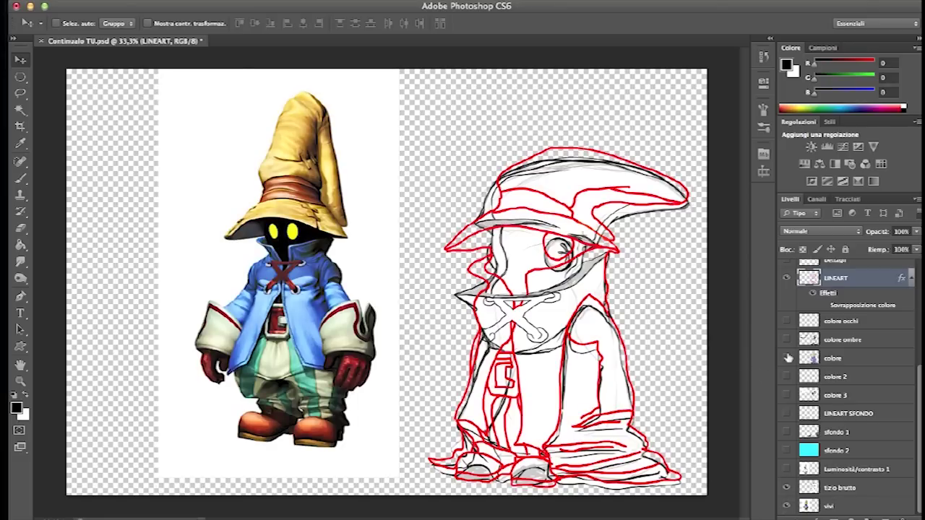
{"action": "left_click", "coordinate": [787, 358]}
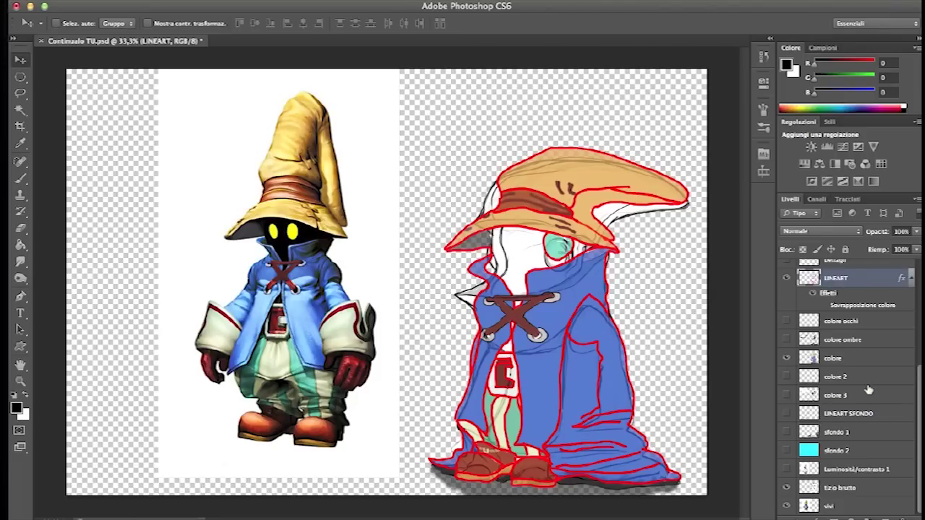
{"action": "left_click", "coordinate": [787, 376]}
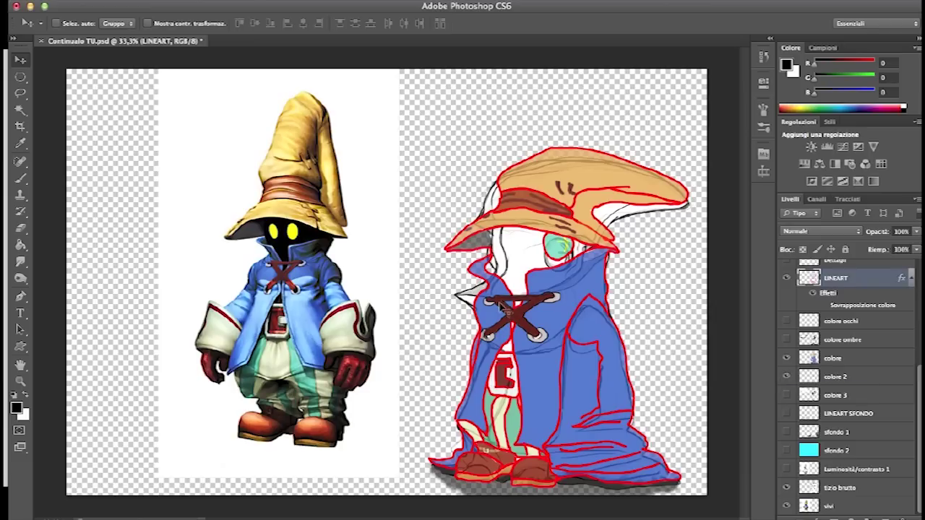
{"action": "left_click", "coordinate": [787, 395]}
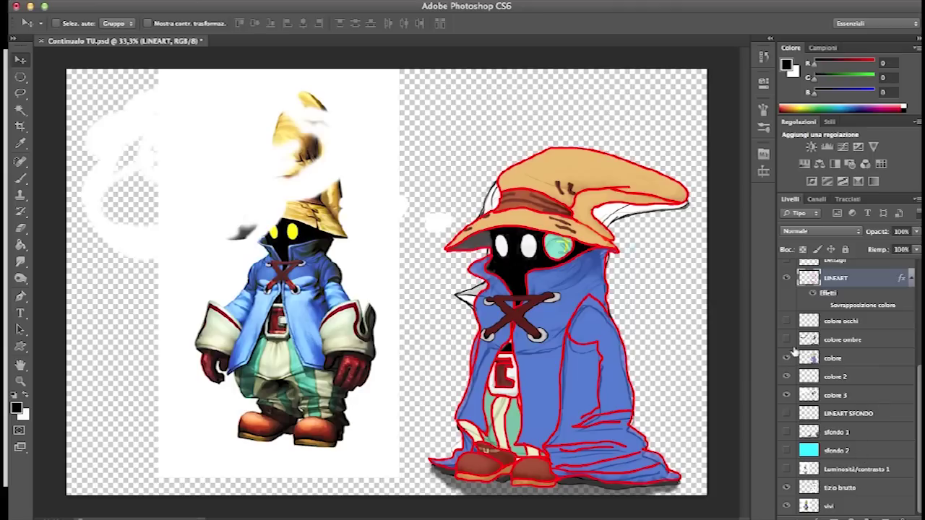
{"action": "left_click", "coordinate": [787, 321]}
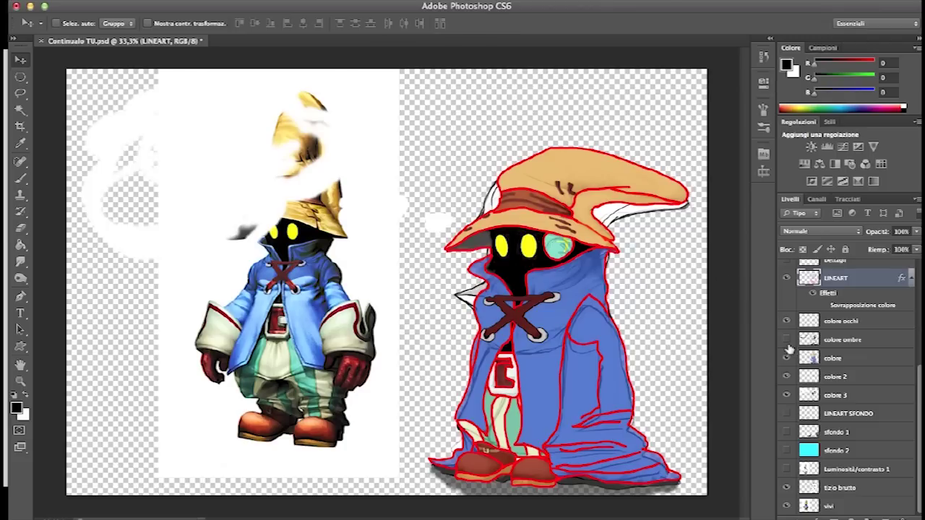
{"action": "left_click", "coordinate": [787, 340]}
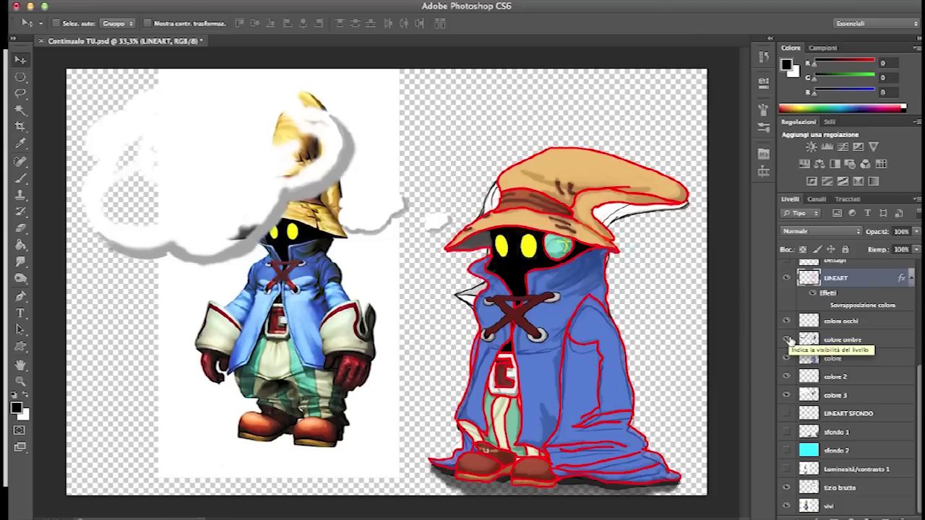
- Show the background layers LINEART SFONDO, sfondo 1 and sfondo 2
{"action": "left_click", "coordinate": [786, 417]}
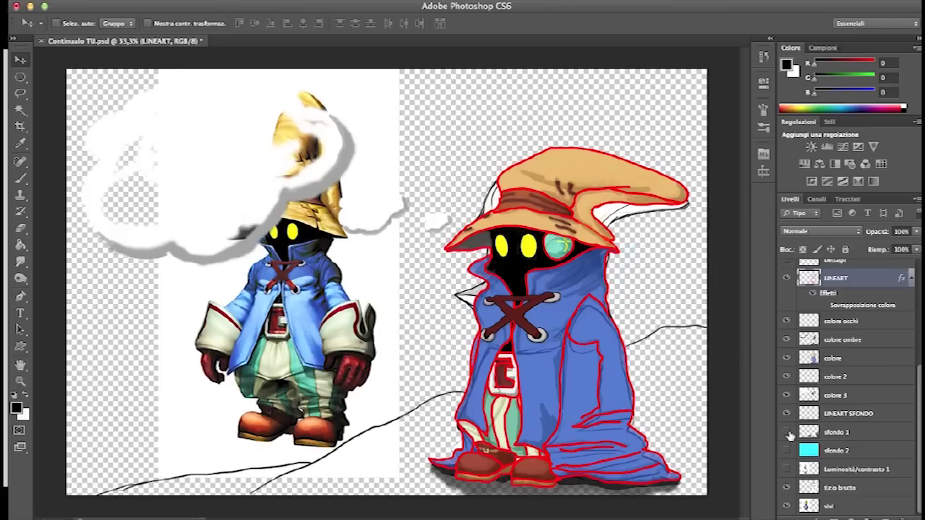
{"action": "left_click", "coordinate": [786, 432]}
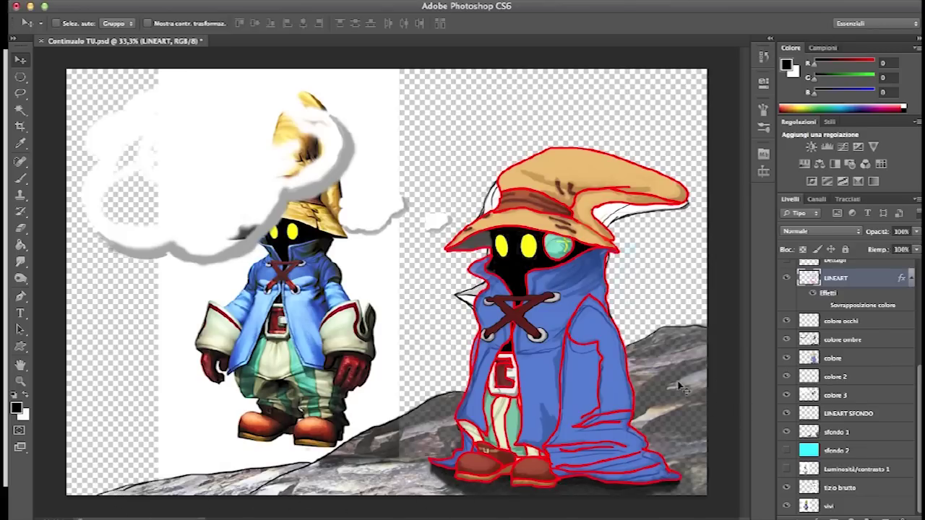
{"action": "left_click", "coordinate": [786, 453]}
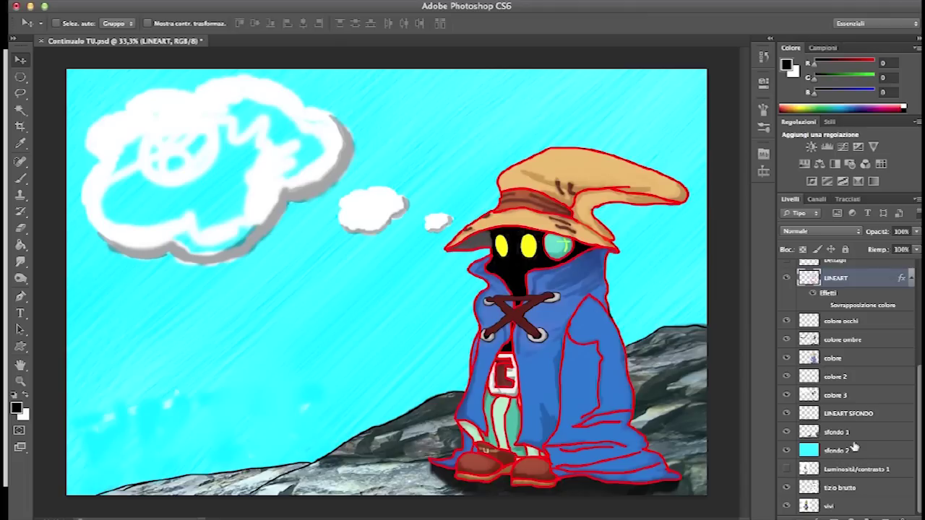
- Show the Nuvoletta LINEART layer with the cloud outlines and the Dettagli layer
{"action": "scroll", "coordinate": [846, 412], "scroll_direction": "up", "scroll_amount": 2}
{"action": "scroll", "coordinate": [846, 410], "scroll_direction": "up", "scroll_amount": 6}
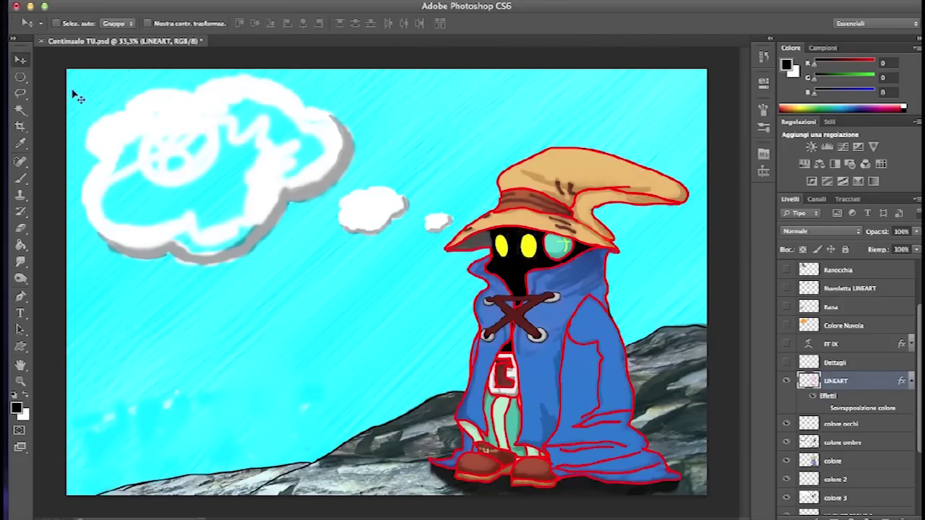
{"action": "scroll", "coordinate": [851, 390], "scroll_direction": "up", "scroll_amount": 1}
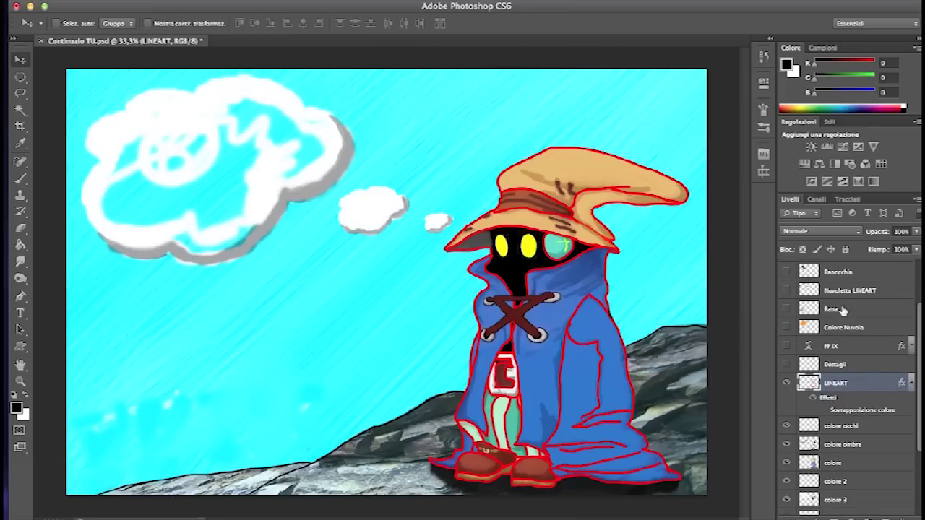
{"action": "left_click", "coordinate": [787, 290]}
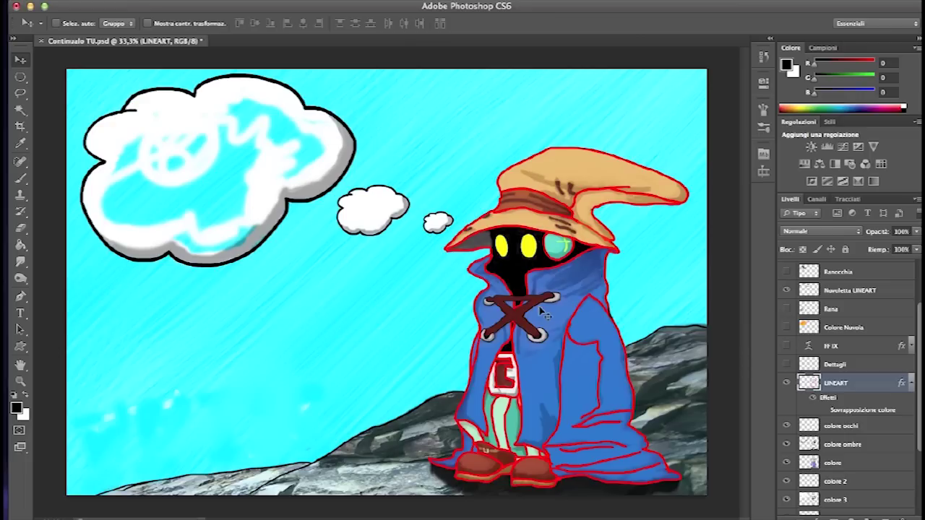
{"action": "scroll", "coordinate": [864, 390], "scroll_direction": "down", "scroll_amount": 5}
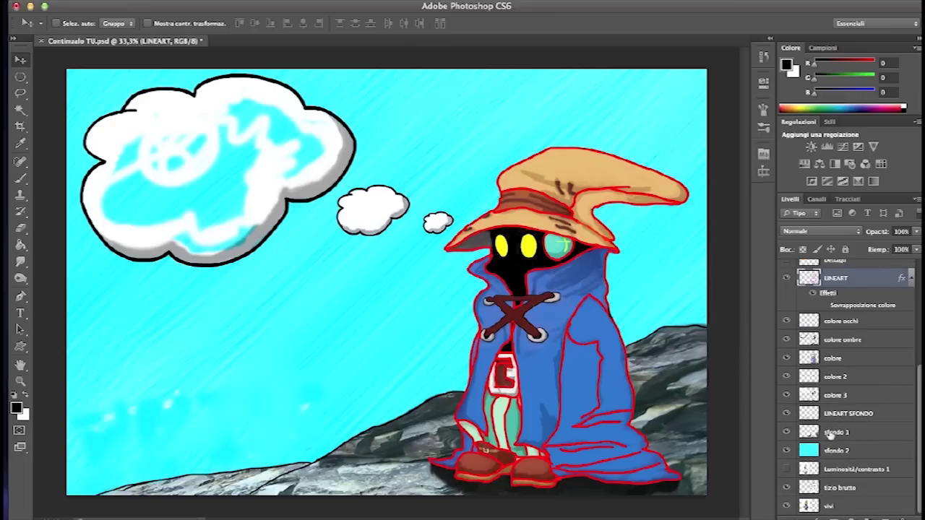
{"action": "scroll", "coordinate": [846, 461], "scroll_direction": "up", "scroll_amount": 7}
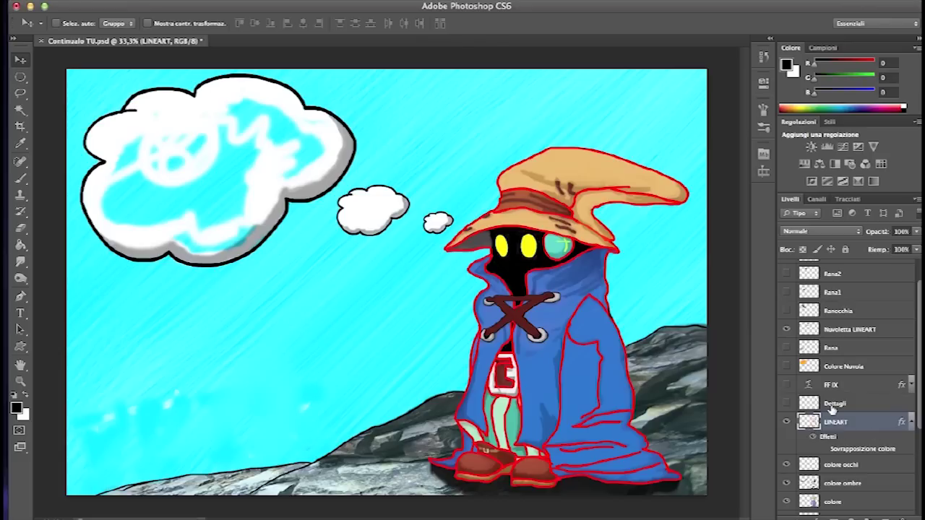
{"action": "left_click", "coordinate": [786, 405]}
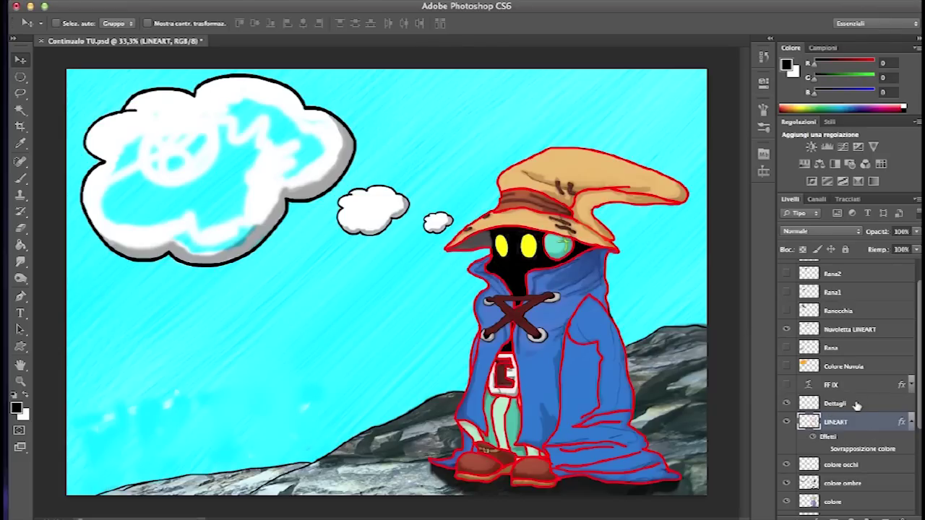
- Show the Colore Nuvola, Rana and FF IX layers
{"action": "scroll", "coordinate": [860, 407], "scroll_direction": "up", "scroll_amount": 1}
{"action": "scroll", "coordinate": [861, 407], "scroll_direction": "up", "scroll_amount": 2}
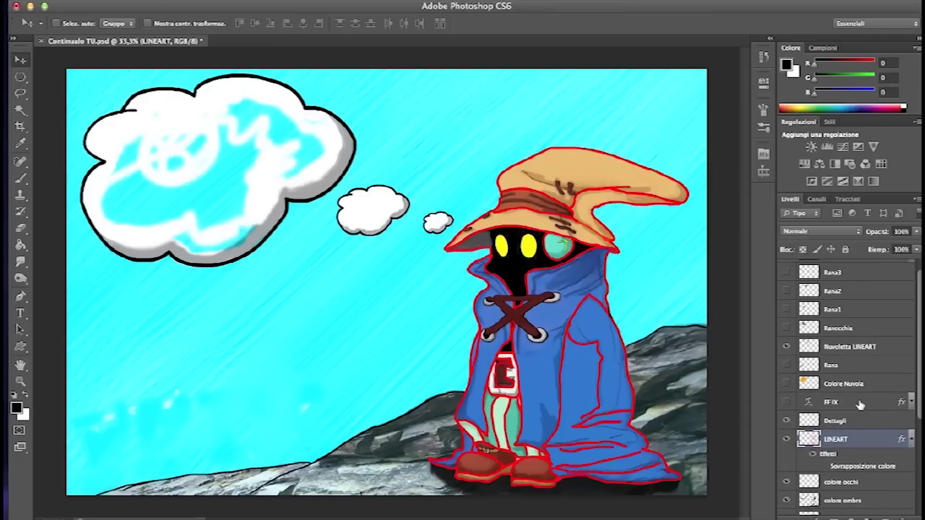
{"action": "scroll", "coordinate": [862, 405], "scroll_direction": "up", "scroll_amount": 1}
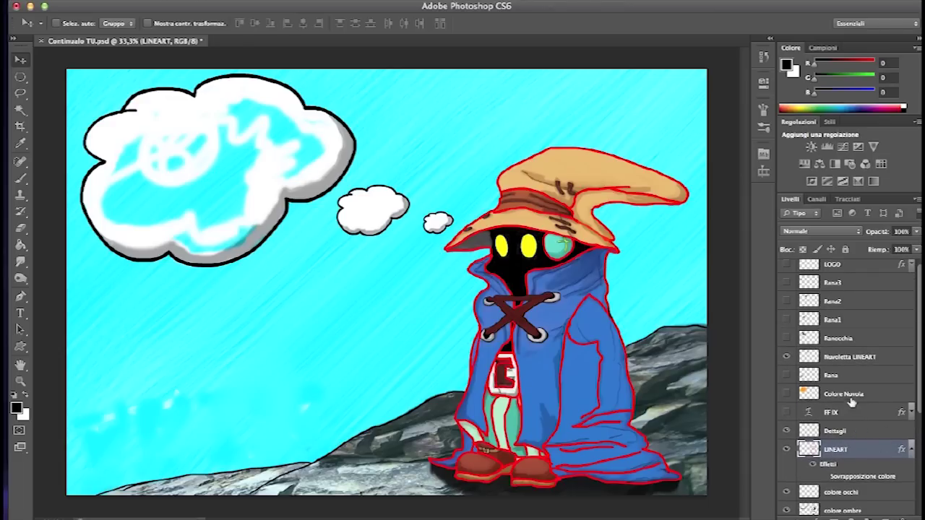
{"action": "left_click", "coordinate": [786, 395]}
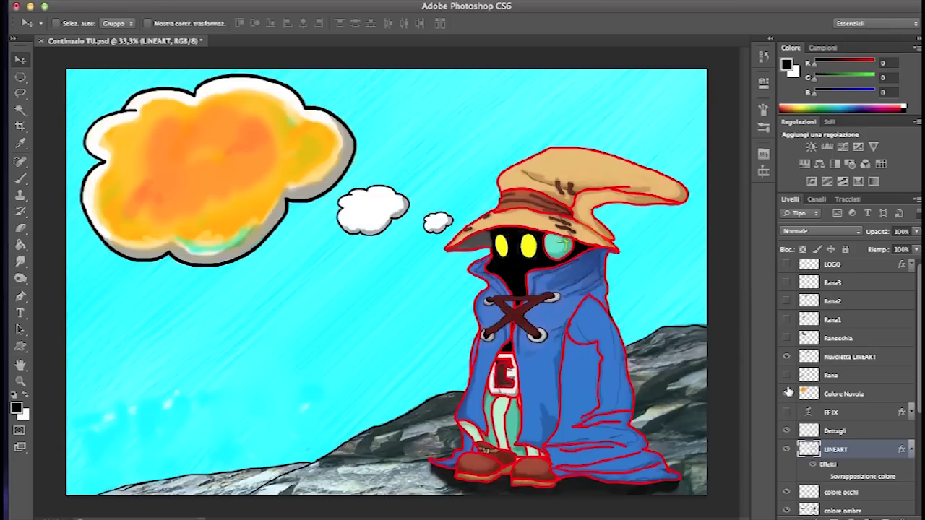
{"action": "left_click", "coordinate": [786, 375]}
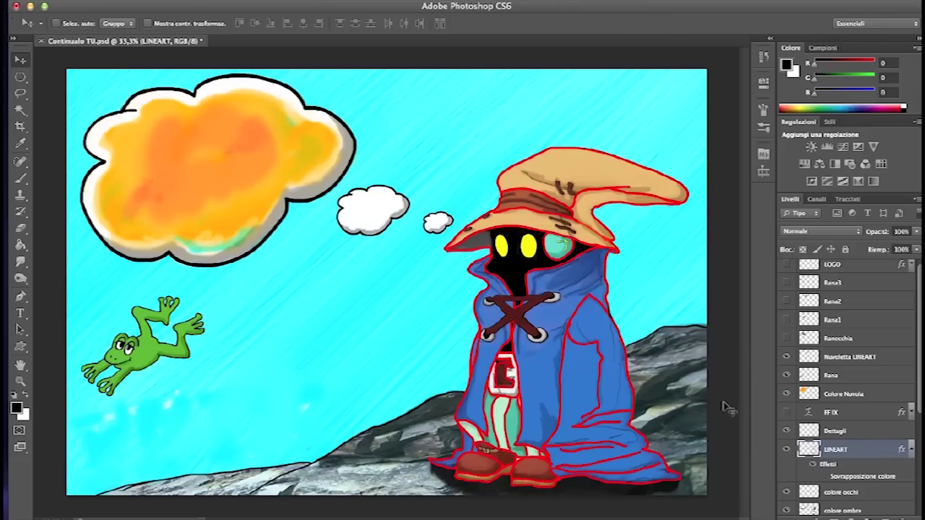
{"action": "left_click", "coordinate": [787, 412]}
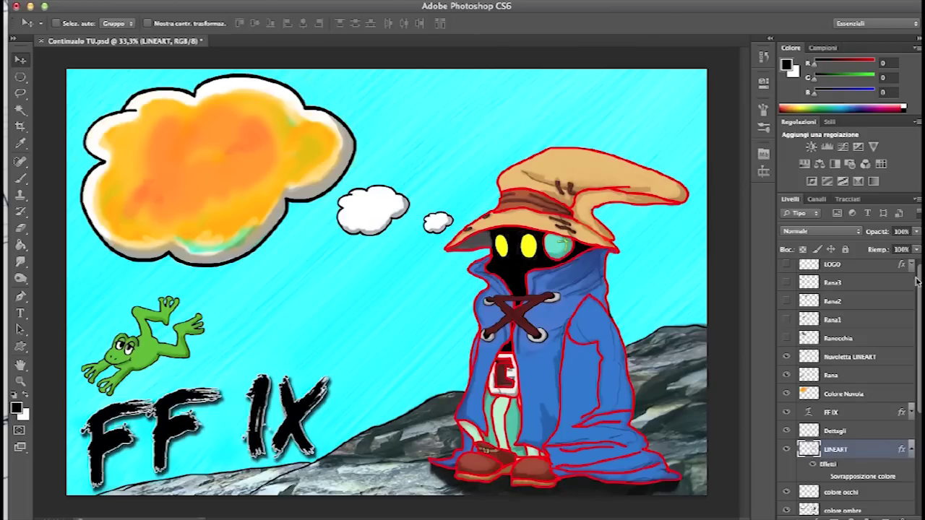
{"action": "scroll", "coordinate": [844, 361], "scroll_direction": "up", "scroll_amount": 1}
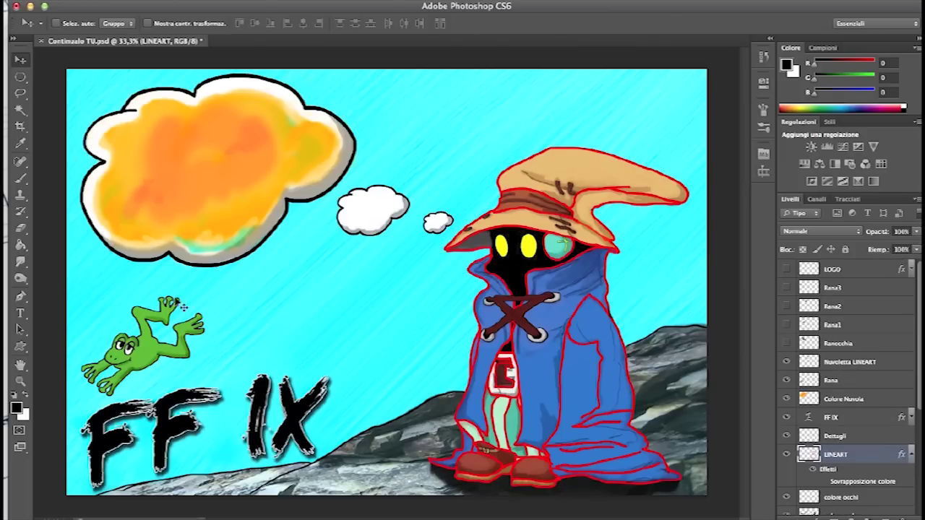
- Show the Ranocchia, Rana1, Rana2 and Rana3 layers inside the thought cloud
{"action": "left_click", "coordinate": [789, 345]}
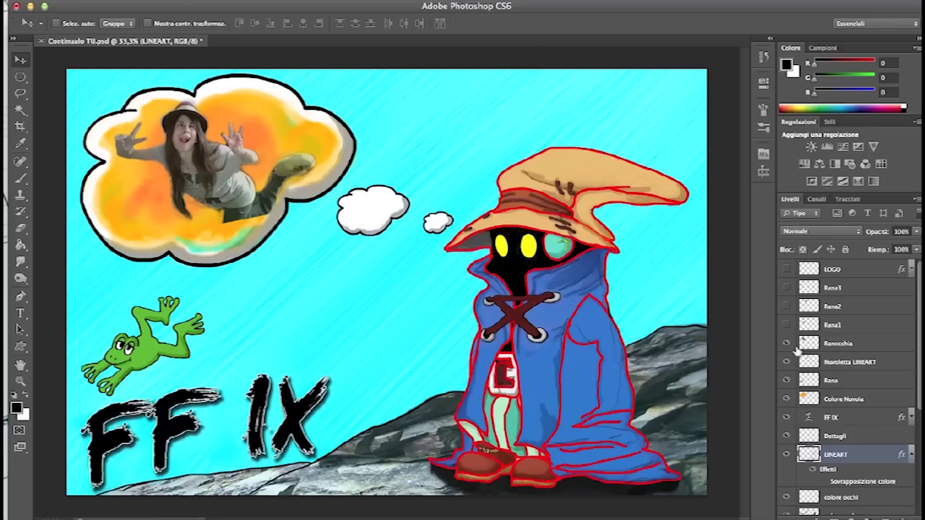
{"action": "left_click", "coordinate": [787, 325]}
{"action": "left_click", "coordinate": [787, 307]}
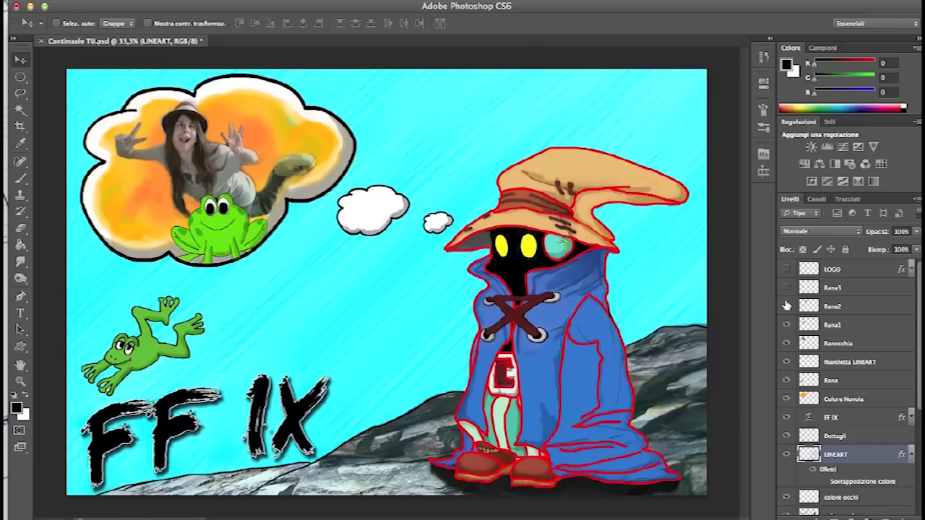
{"action": "left_click", "coordinate": [788, 287]}
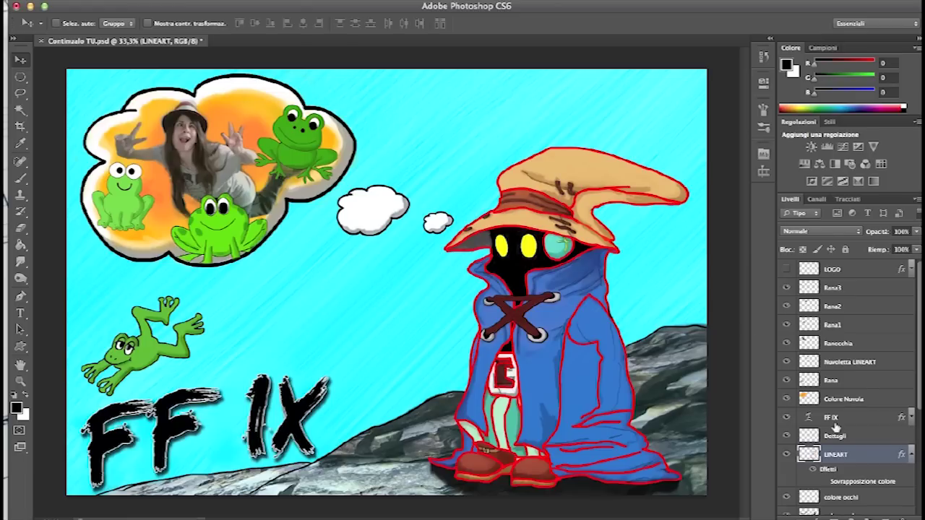
- Turn on the black Color Overlay effect of the LINEART layer so the character's outlines become black
{"action": "scroll", "coordinate": [837, 428], "scroll_direction": "down", "scroll_amount": 3}
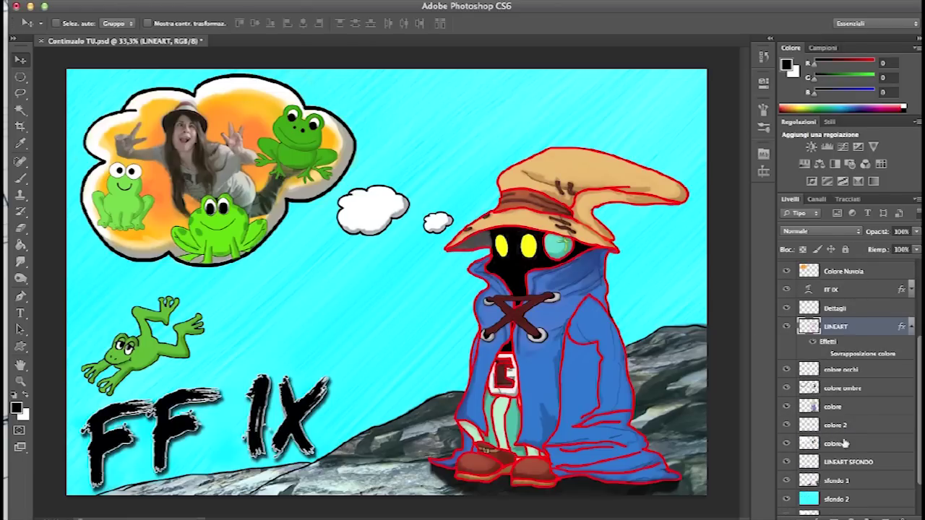
{"action": "double_click", "coordinate": [854, 356]}
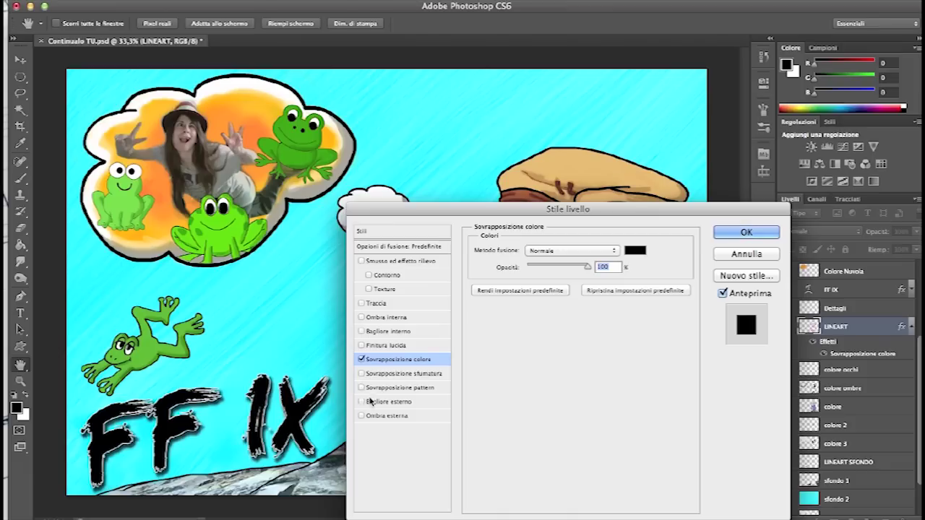
{"action": "left_click", "coordinate": [755, 232]}
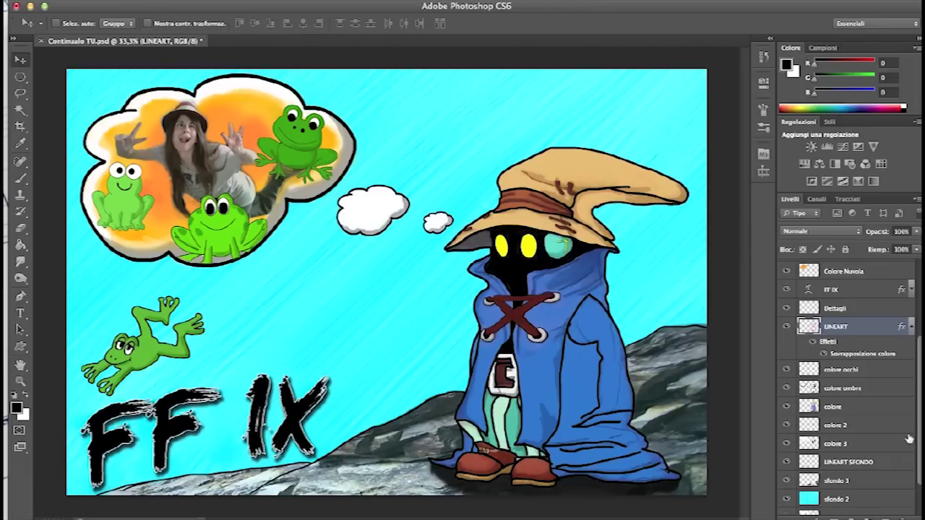
- Hide the tizio brutto and vivi reference layers and show the LOGO layer
{"action": "scroll", "coordinate": [787, 490], "scroll_direction": "down", "scroll_amount": 2}
{"action": "left_click", "coordinate": [787, 490]}
{"action": "left_click", "coordinate": [787, 506]}
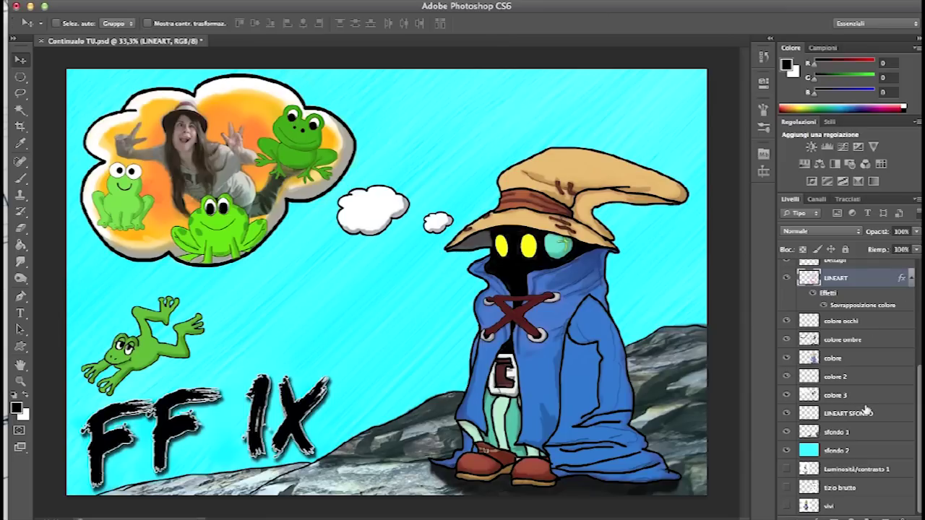
{"action": "scroll", "coordinate": [867, 410], "scroll_direction": "up", "scroll_amount": 6}
{"action": "left_click", "coordinate": [787, 270]}
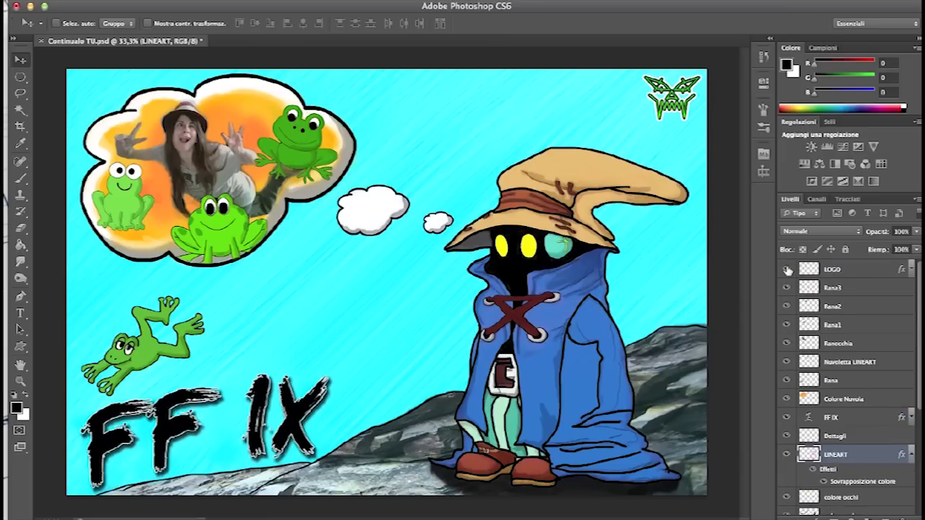